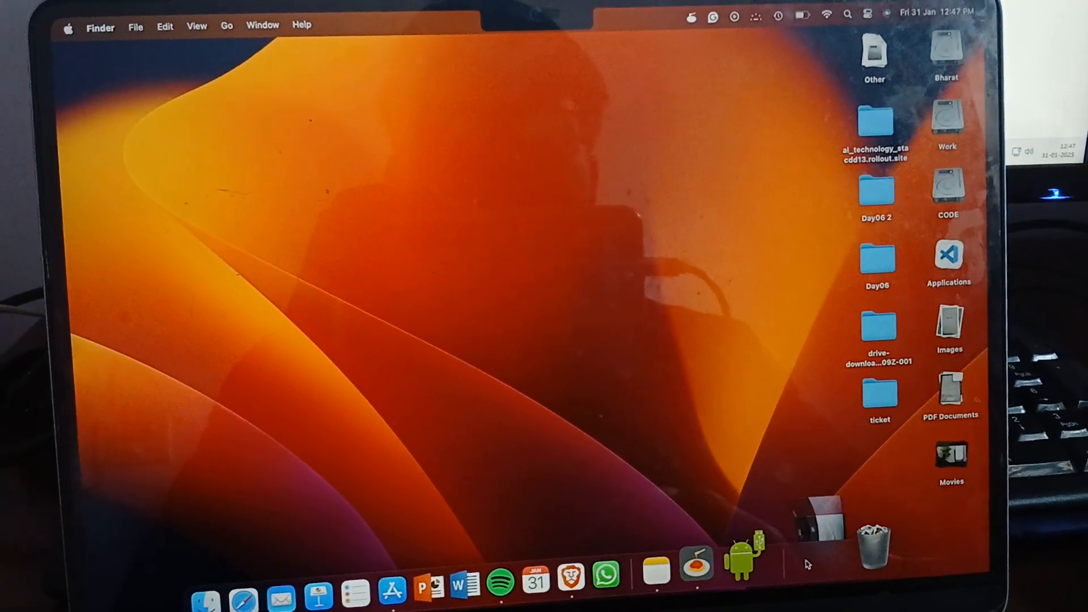
Step: Search the App Store for "hp smart app" and bring up the HP Smart for Desktop page
{"action": "left_click", "coordinate": [392, 587]}
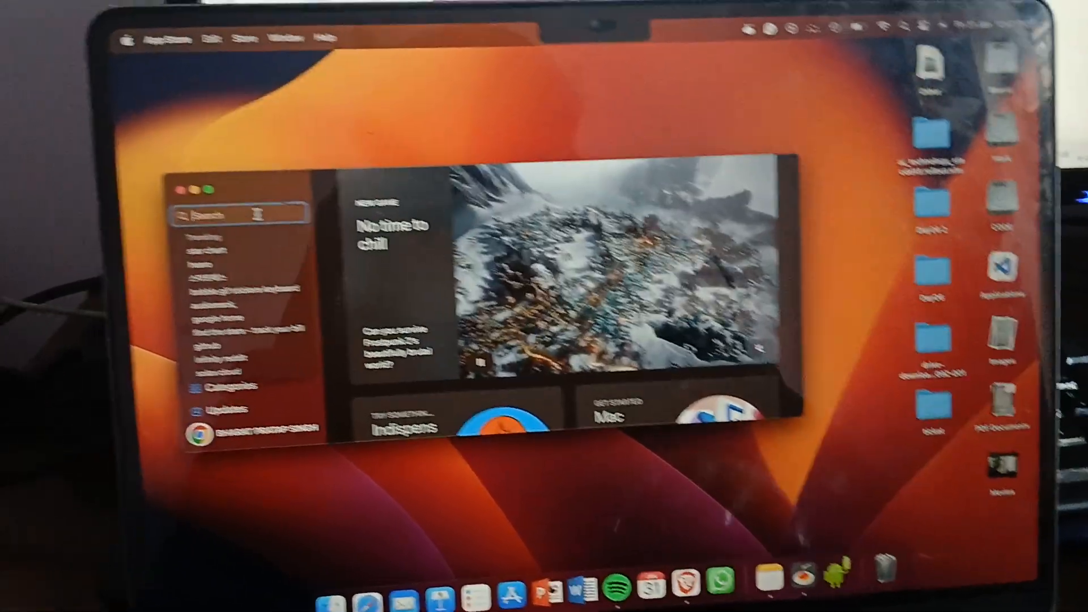
{"action": "type", "text": "h"}
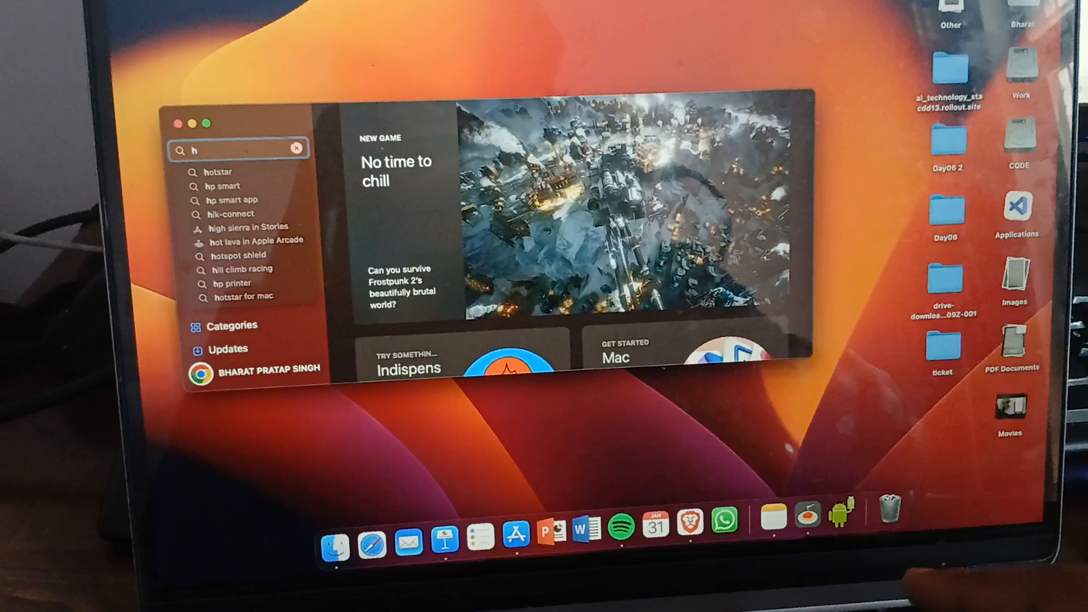
{"action": "type", "text": "p sm"}
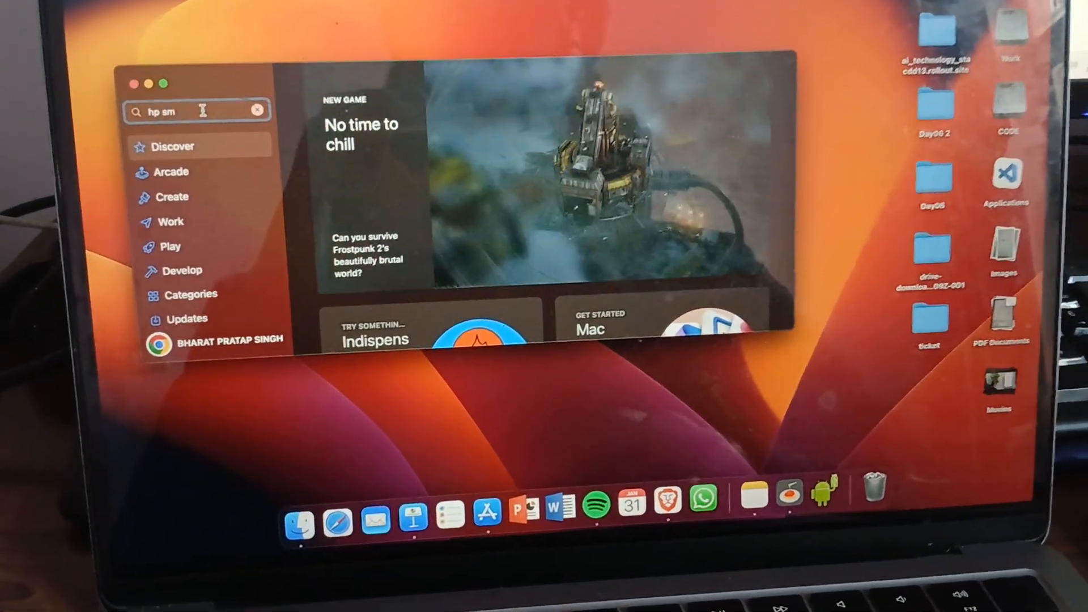
{"action": "type", "text": "a"}
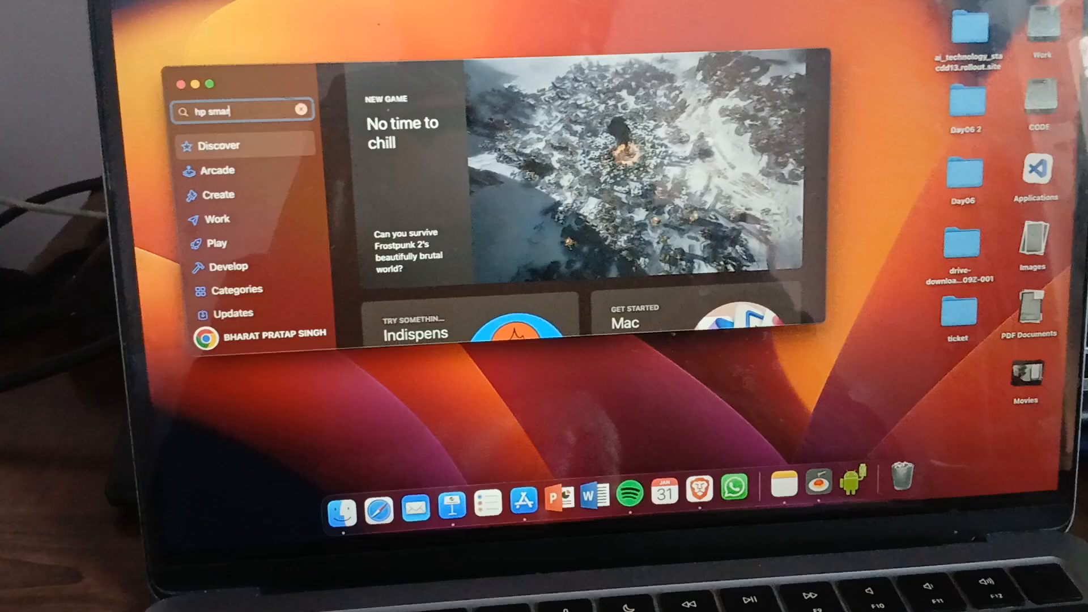
{"action": "type", "text": "r"}
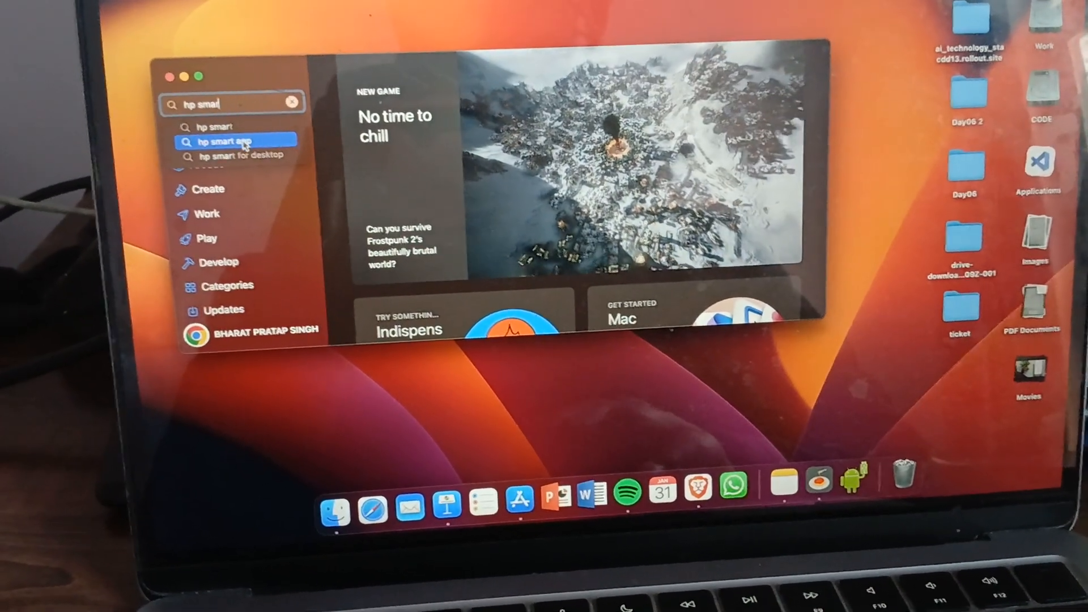
{"action": "left_click", "coordinate": [240, 149]}
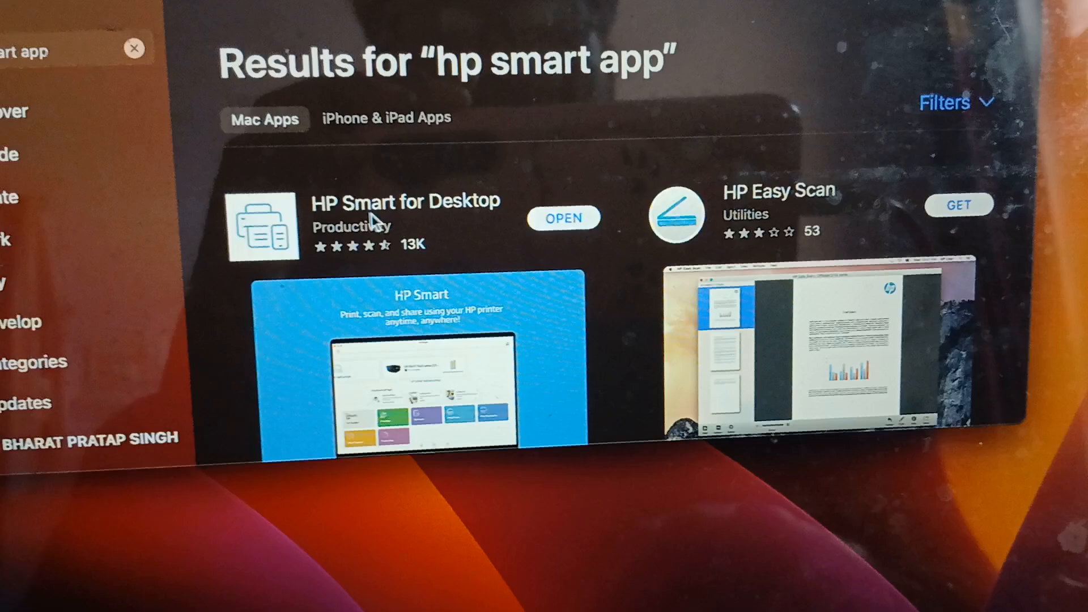
{"action": "left_click", "coordinate": [374, 219]}
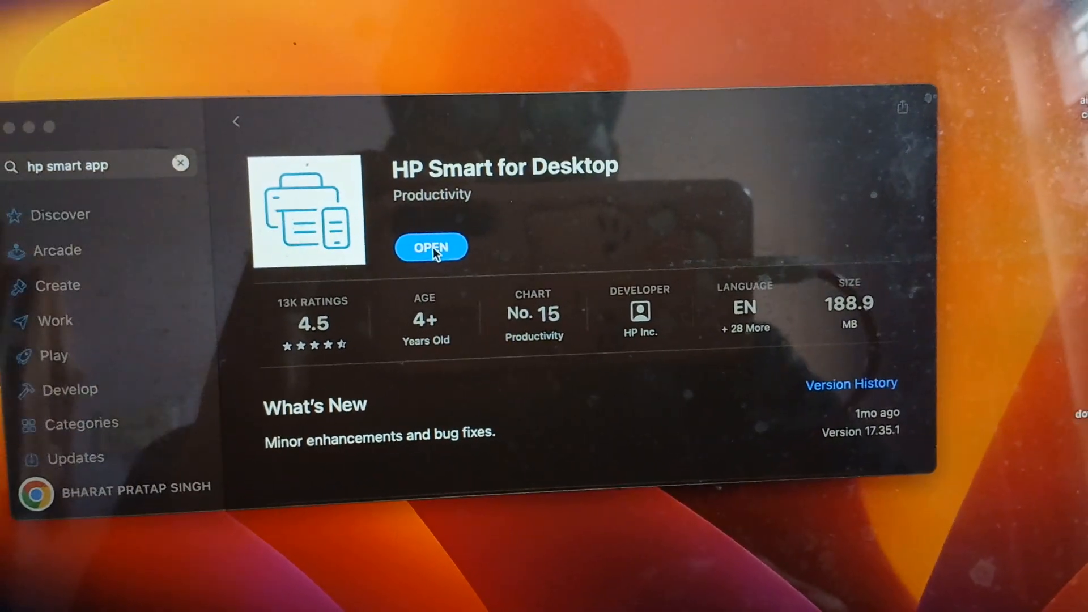
Step: Launch HP Smart for Desktop and begin adding a first printer
{"action": "left_click", "coordinate": [432, 248]}
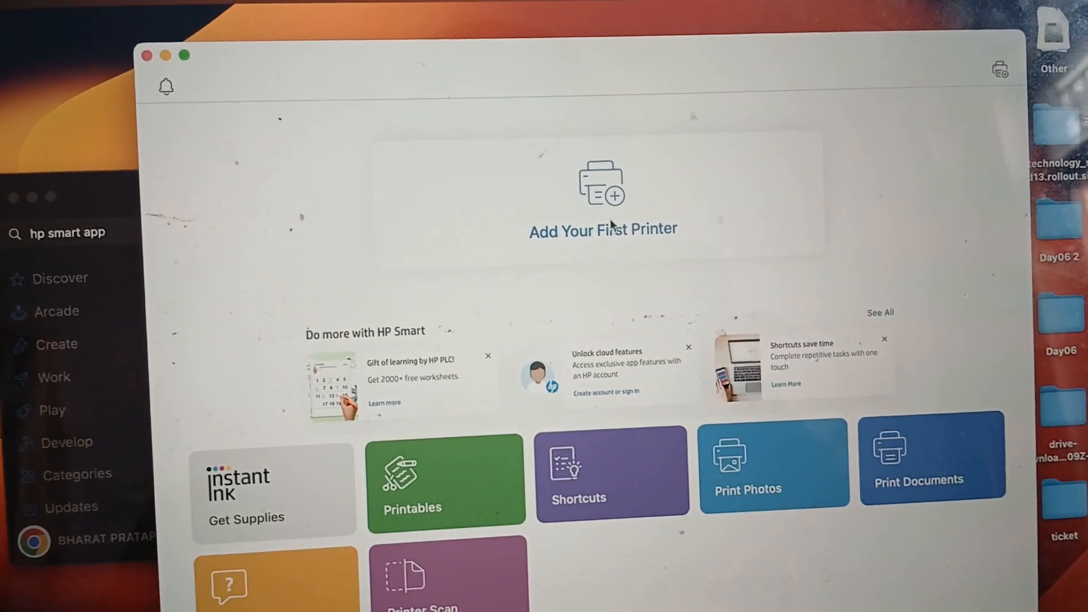
{"action": "left_click", "coordinate": [611, 226]}
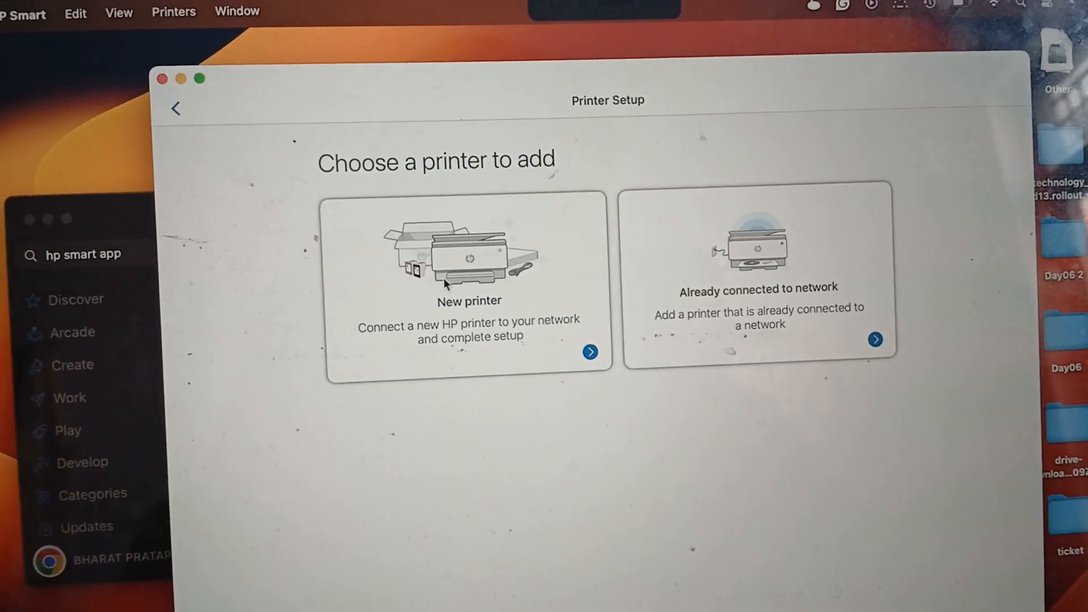
Step: Add the network-connected HP Smart Tank 580-590 series and refuse HP Diagnose & Fix auto-launch
{"action": "left_click", "coordinate": [697, 322]}
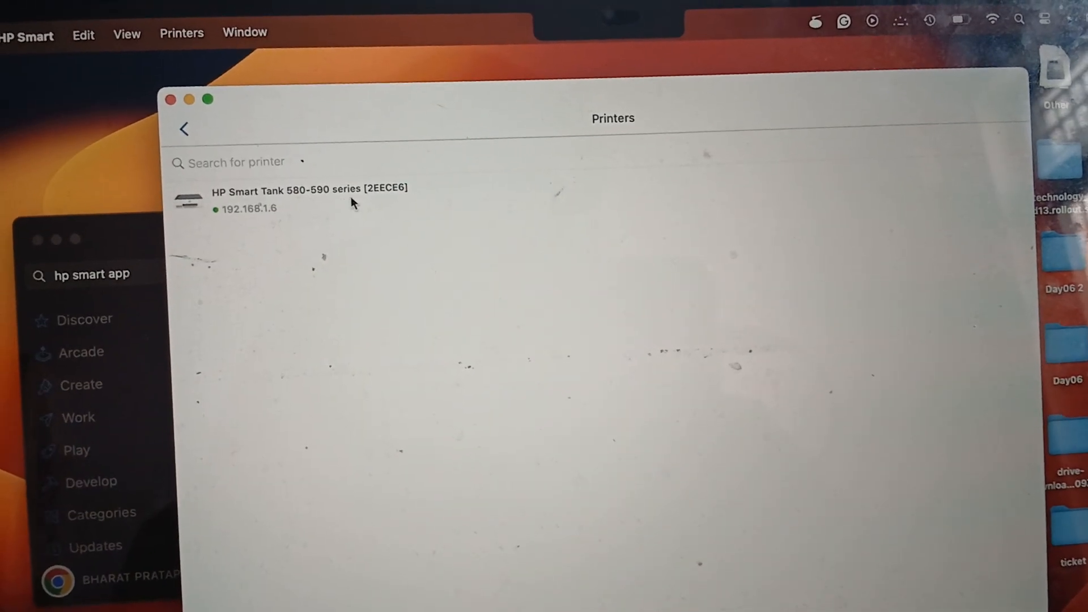
{"action": "left_click", "coordinate": [306, 191]}
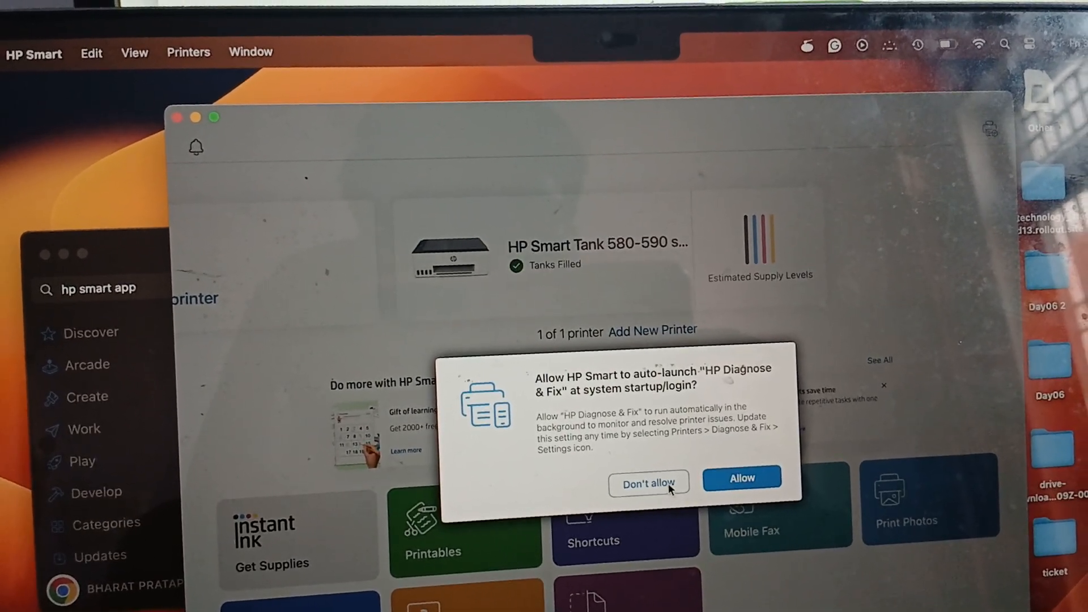
{"action": "left_click", "coordinate": [651, 476]}
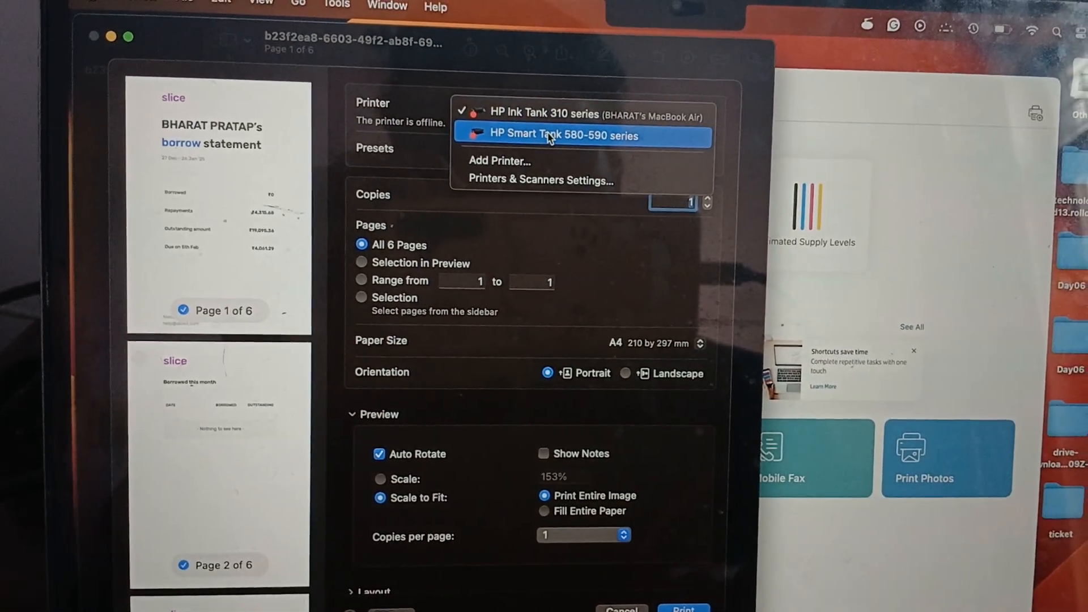
Step: Select HP Smart Tank 580-590 series as the printer for the six-page statement
{"action": "left_click", "coordinate": [548, 138]}
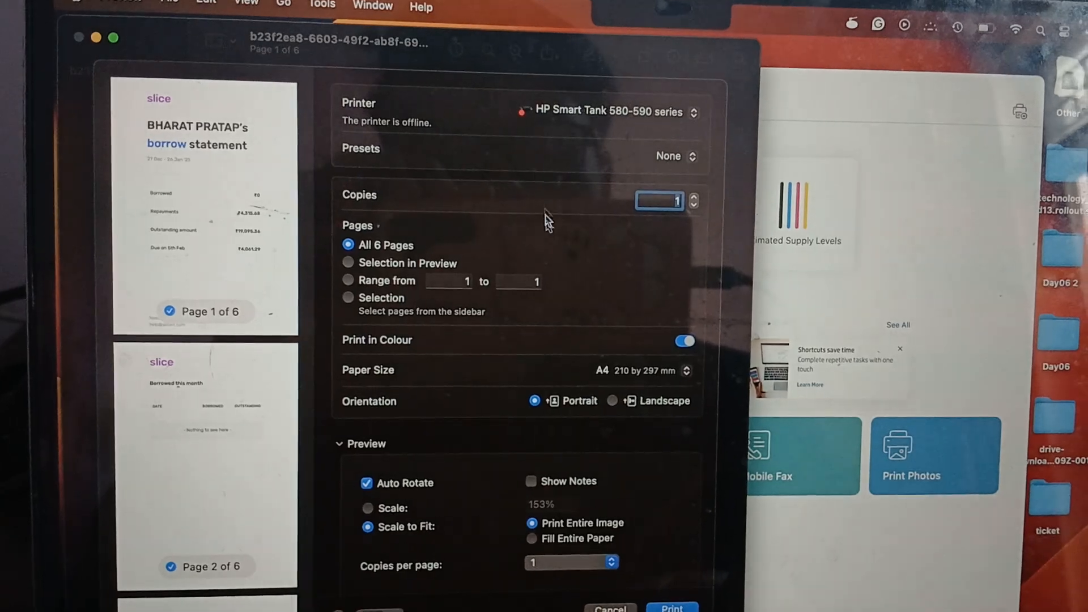
{"action": "scroll", "coordinate": [440, 453], "scroll_direction": "down", "scroll_amount": 3}
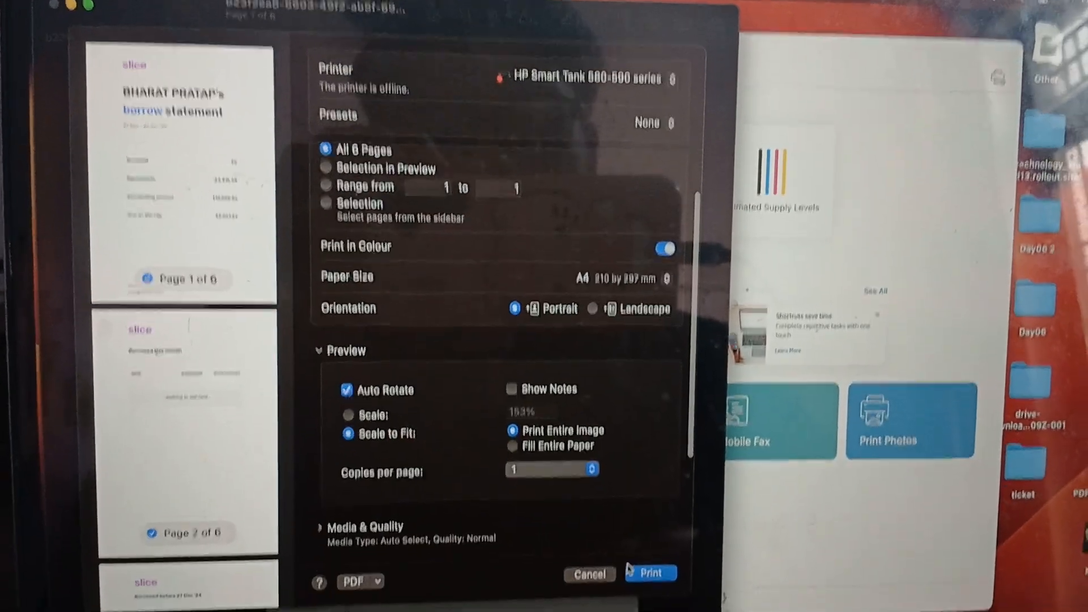